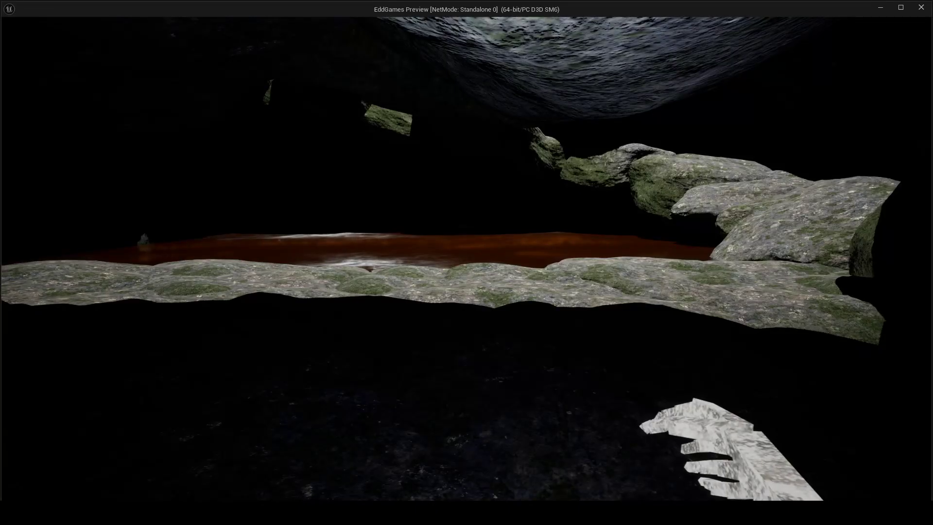
Play-test the level by walking to the rocks and striking the red-eyed figure, then frame the Interact Box
key(w)
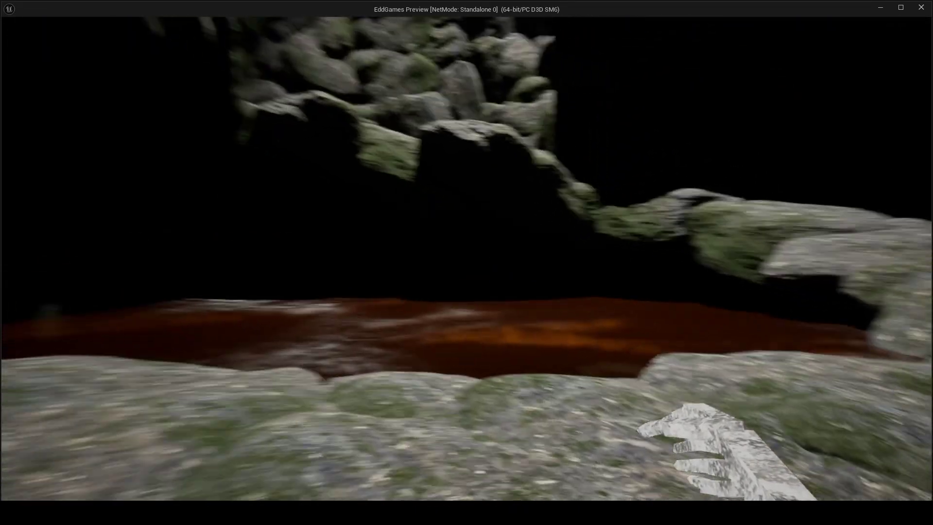
key(w)
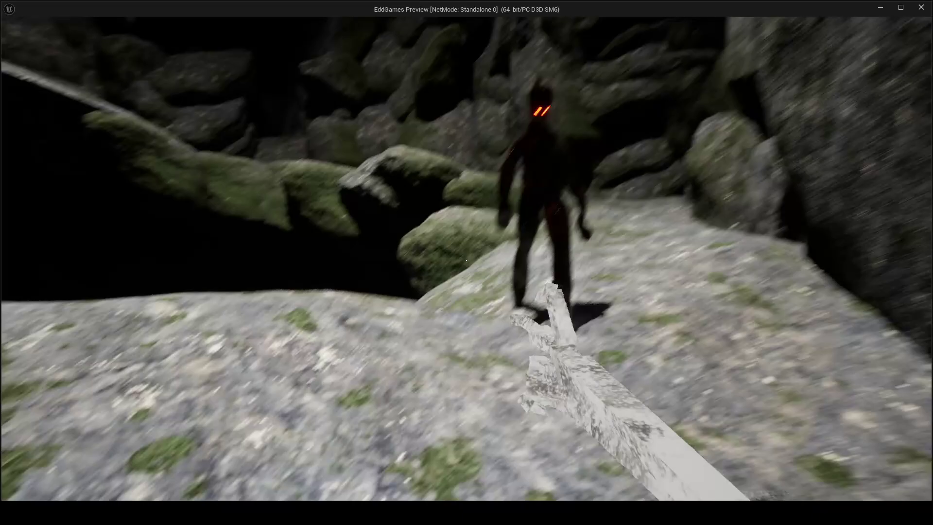
click(466, 261)
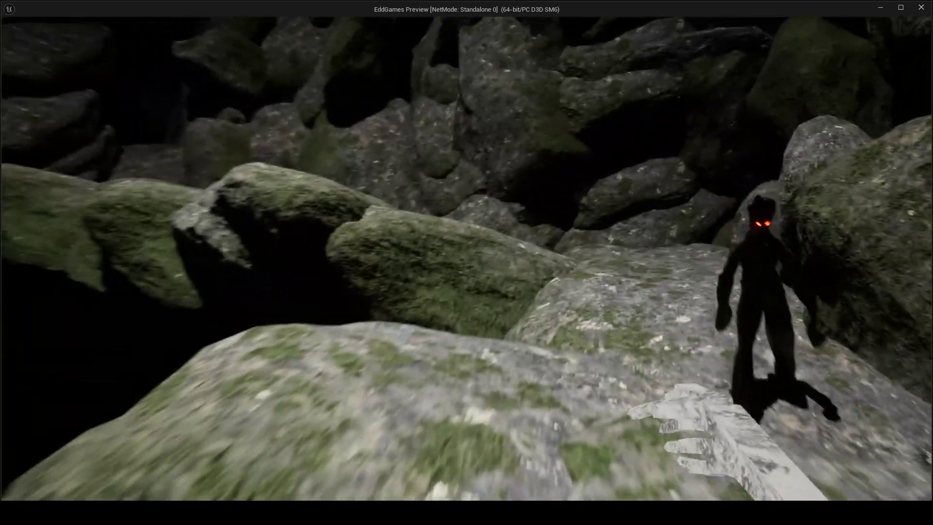
click(466, 260)
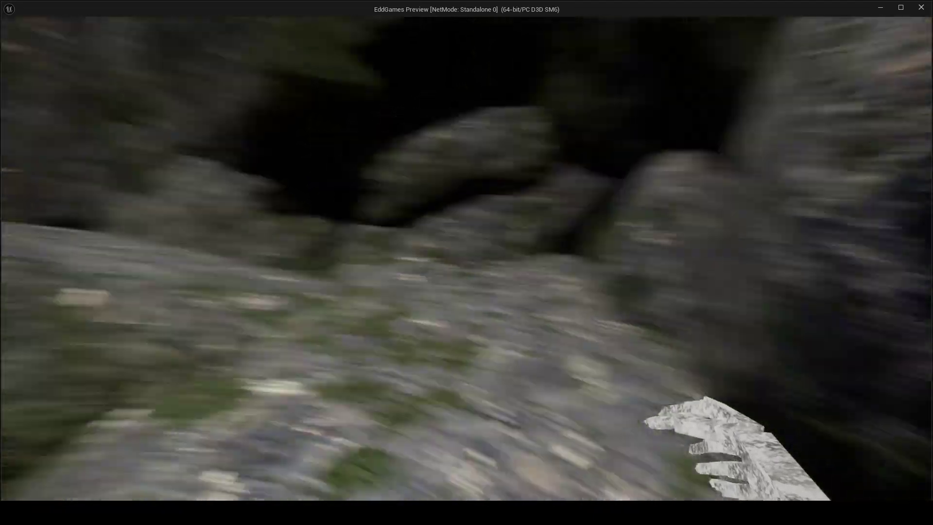
click(466, 260)
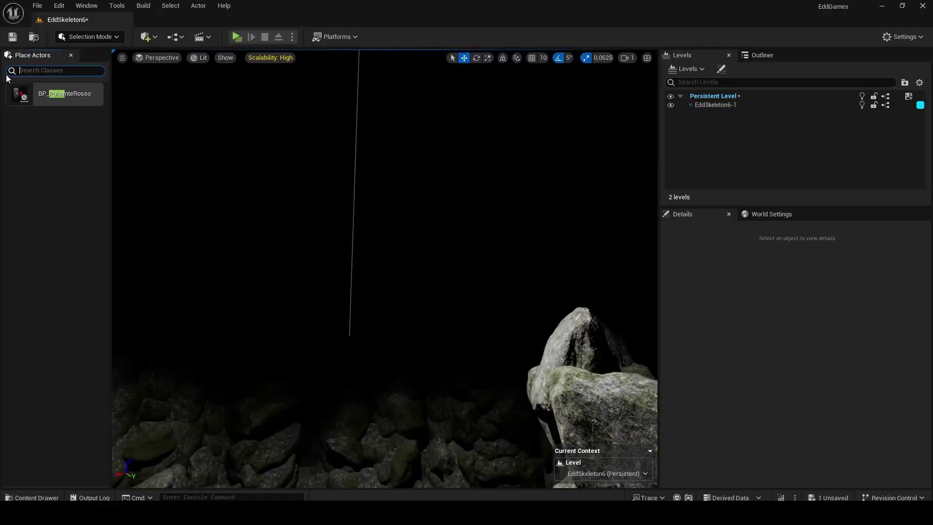
key(f)
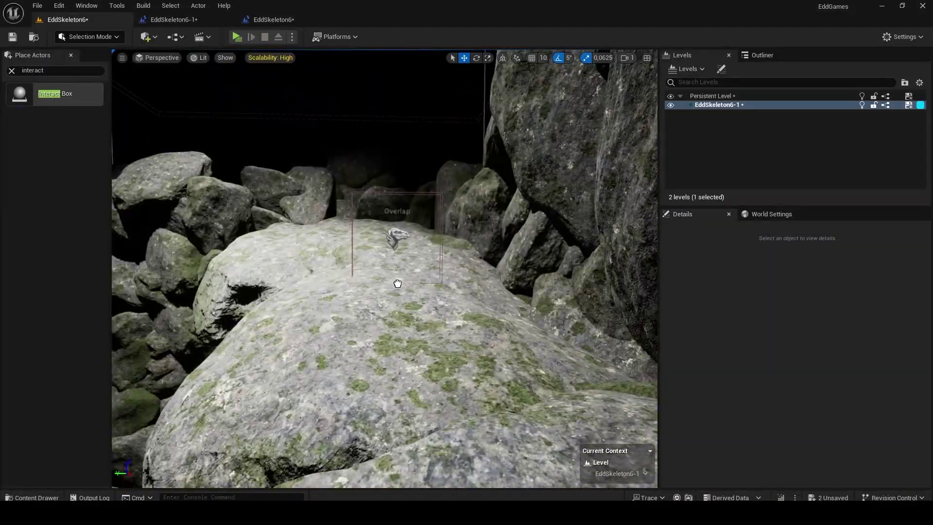
Inspect the Interact Box's own settings in the Details panel
click(742, 267)
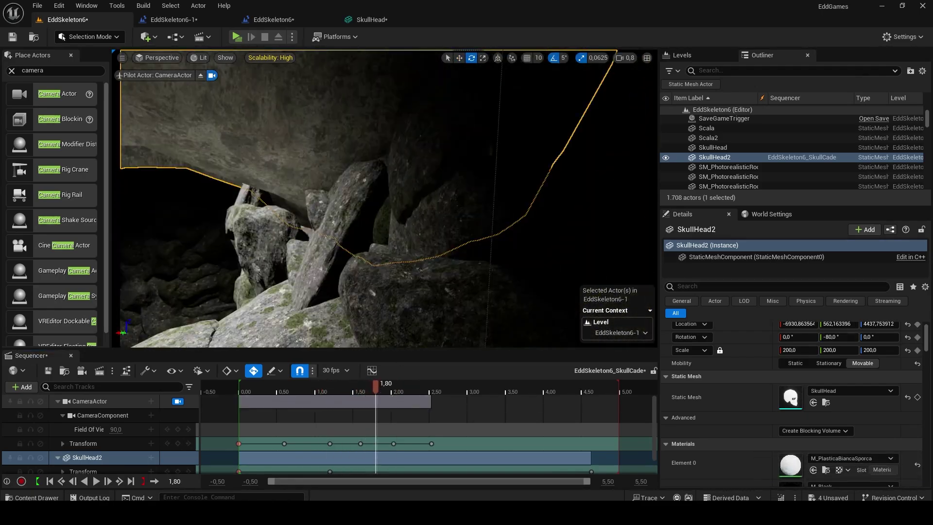
Preview the skull cutscene, then stop playback on the camera key
key(space)
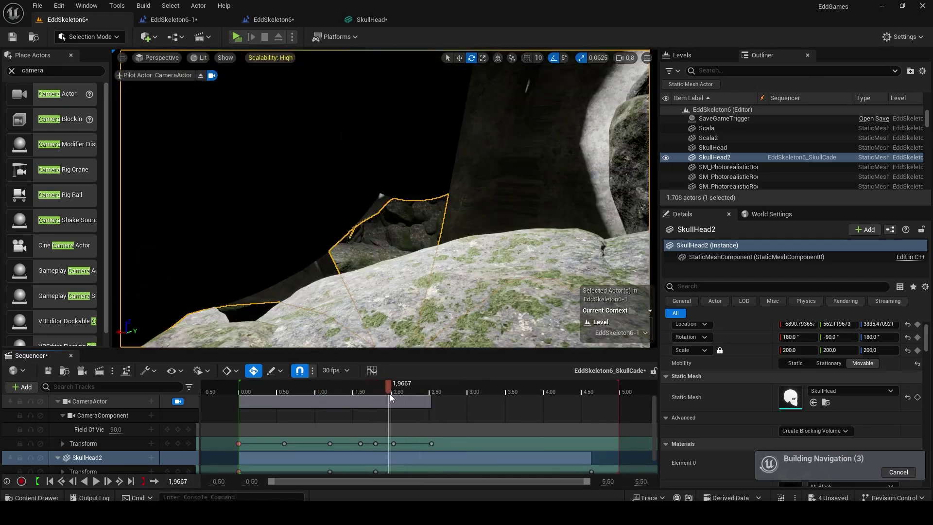
click(394, 444)
click(452, 387)
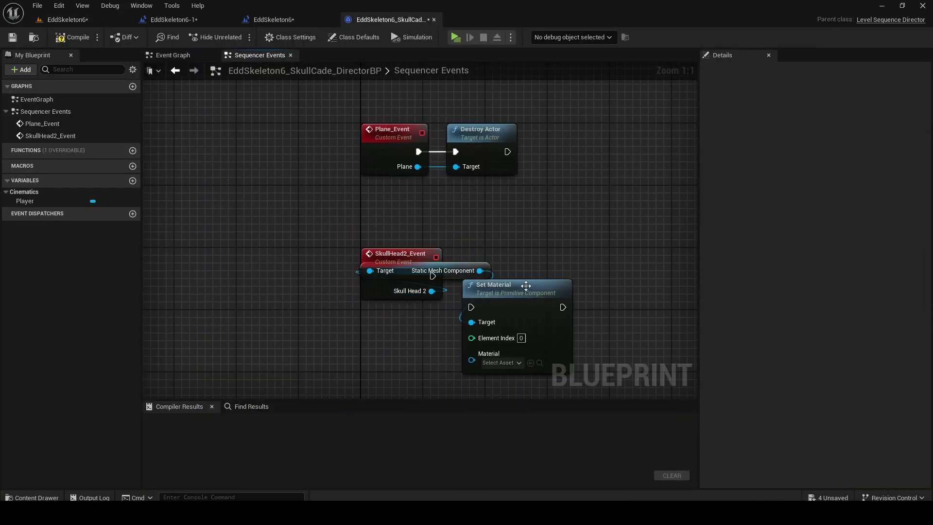
Wire a Set Material node for SkullHead2 into the event chain and jump to the cutscene's final frame
click(552, 324)
drag(627, 284, 578, 271)
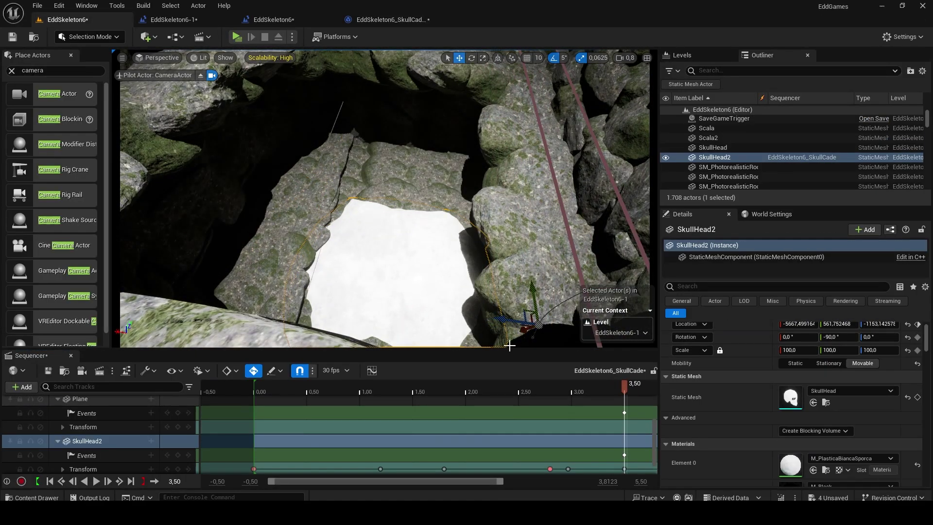
drag(456, 389, 604, 389)
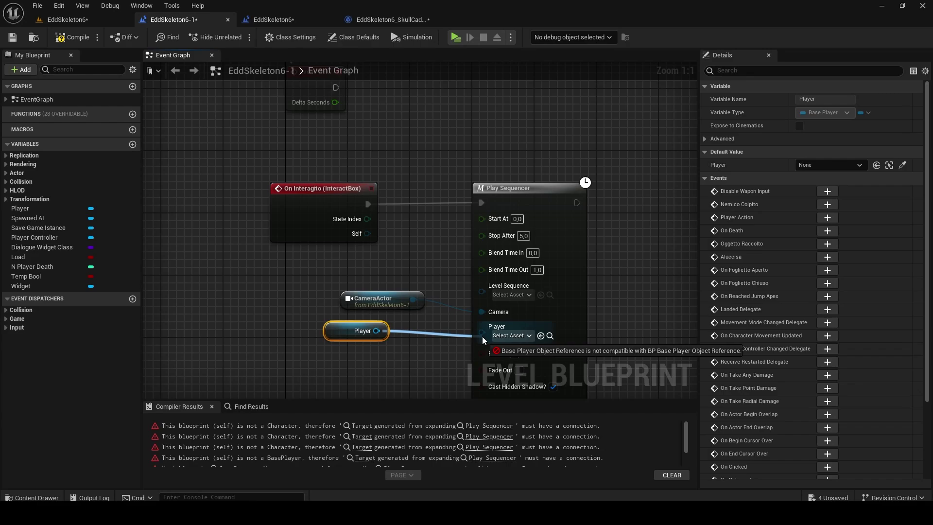
Open Cast To Player in BP_FunctionLibrary, then return to the EddSkeleton6 level editor
double_click(386, 345)
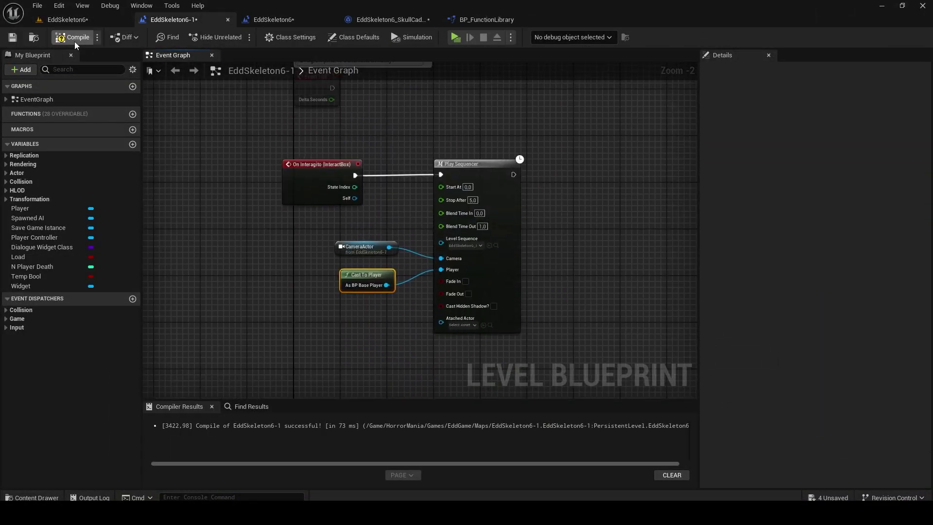
click(82, 22)
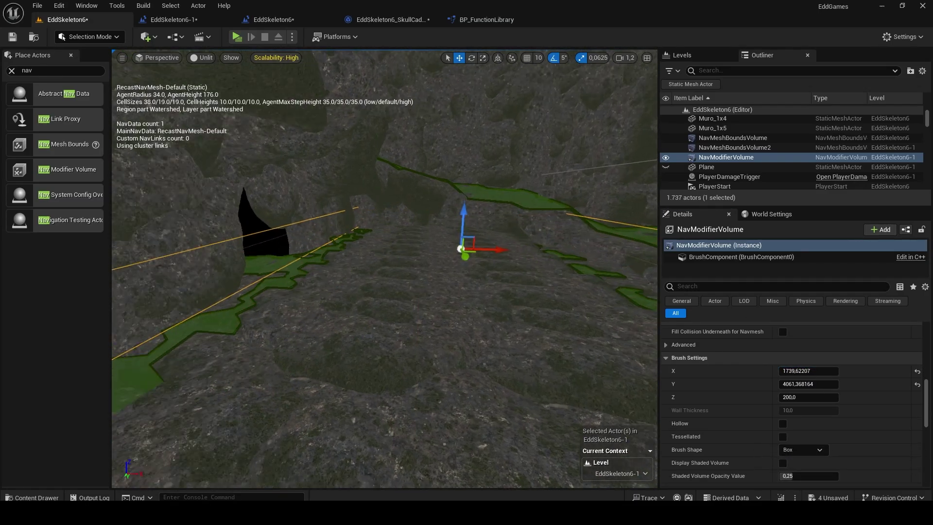
Add a SpawnAITrigger with Death Sound BottonePremuto2 and Ai to Spawn set to 'creatura 1'
click(16, 71)
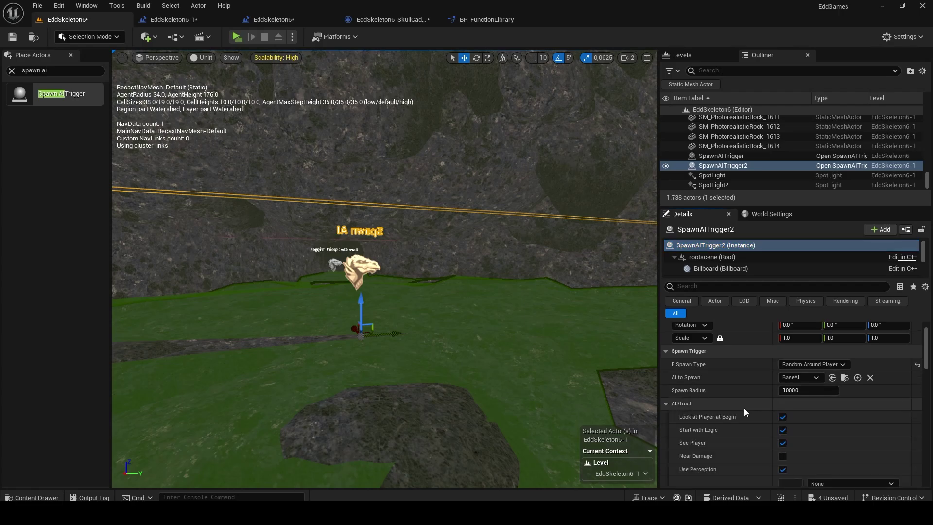
scroll(745, 411, down, 2)
click(860, 437)
text(bottone)
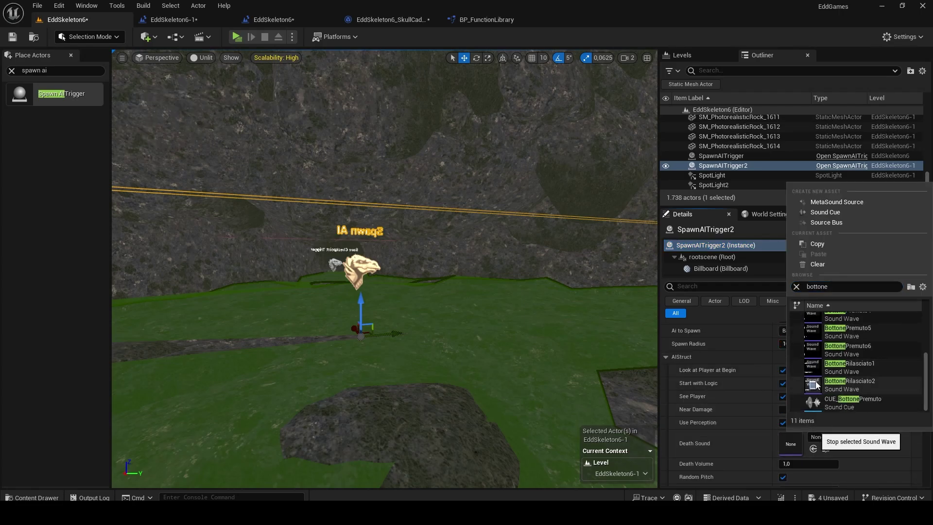
scroll(816, 384, up, 2)
click(848, 345)
click(800, 331)
text(creatura 1)
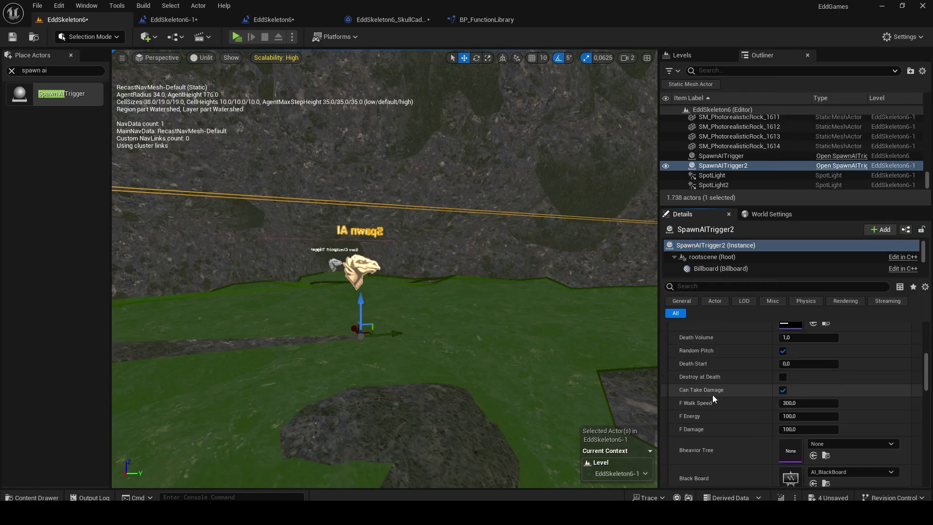
Assign the brown M_OceanWater_1_Inst1Marrone material to the trigger's material slots
click(666, 390)
click(853, 358)
click(807, 369)
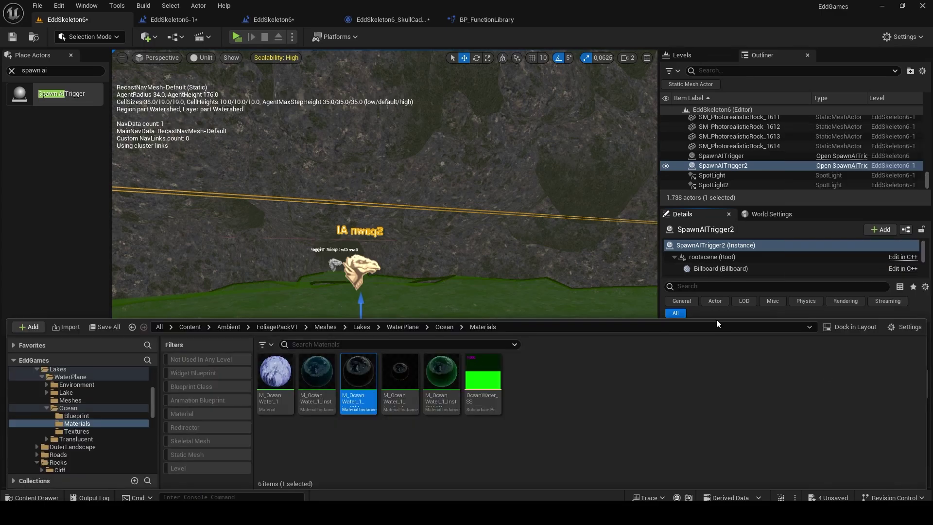
click(813, 426)
scroll(813, 427, down, 1)
click(813, 429)
scroll(813, 431, down, 2)
click(813, 432)
click(813, 435)
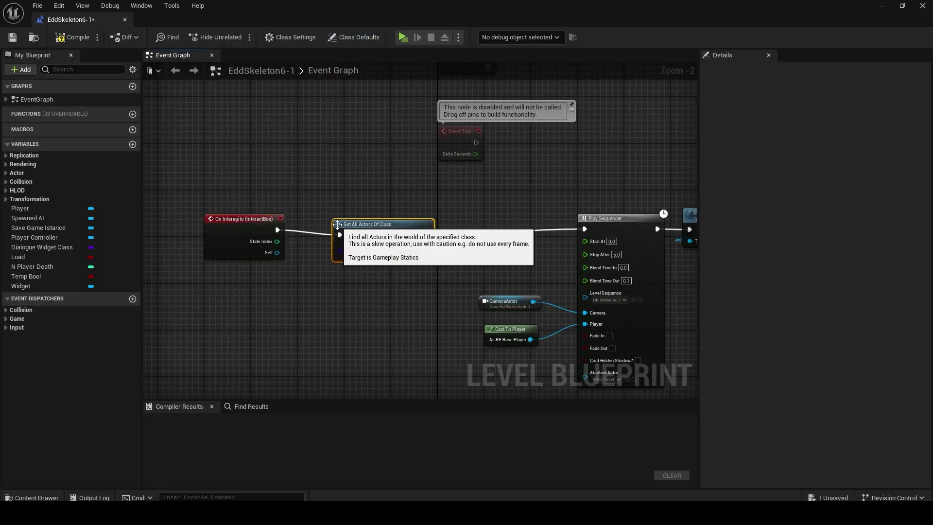
In the Level Blueprint, run Destroy Actor on each spawned AI from Get All Actors Of Class
click(356, 253)
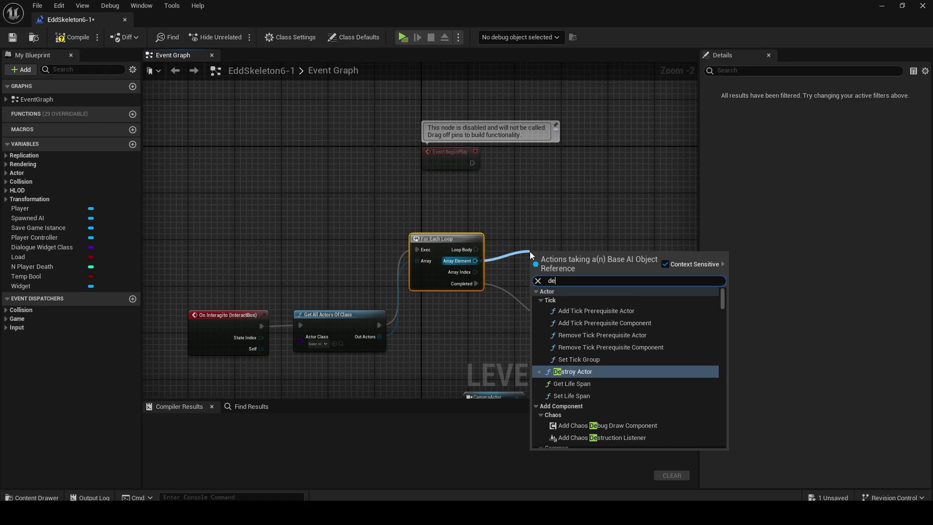
key(Return)
drag(499, 244, 477, 250)
In Unlit view, rotate several cave-floor rocks, one by about 15 degrees
click(124, 19)
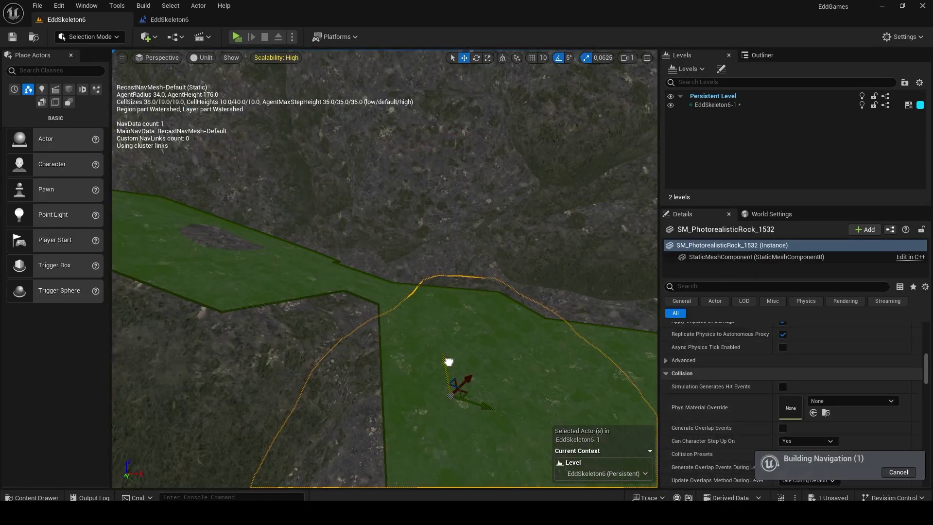
alt+shift+drag(447, 365, 374, 282)
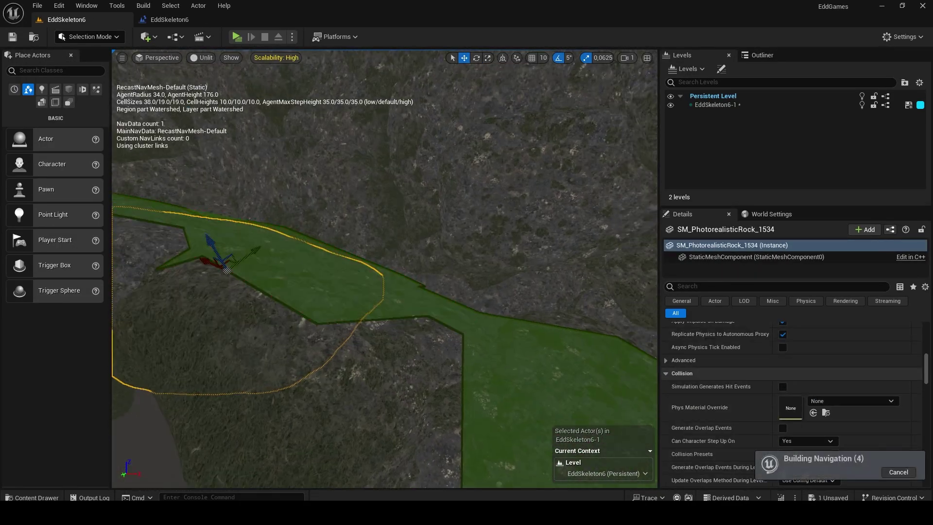
key(alt+3)
key(e)
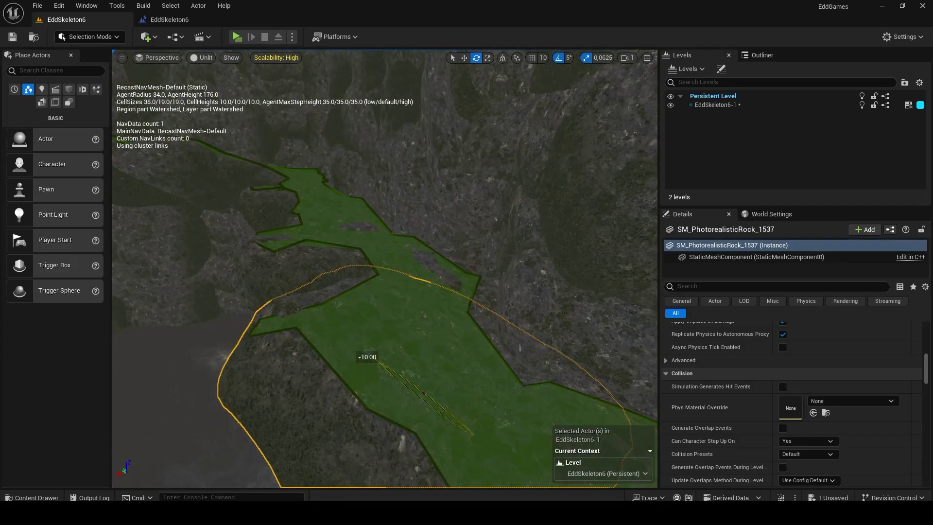
alt+drag(377, 357, 392, 379)
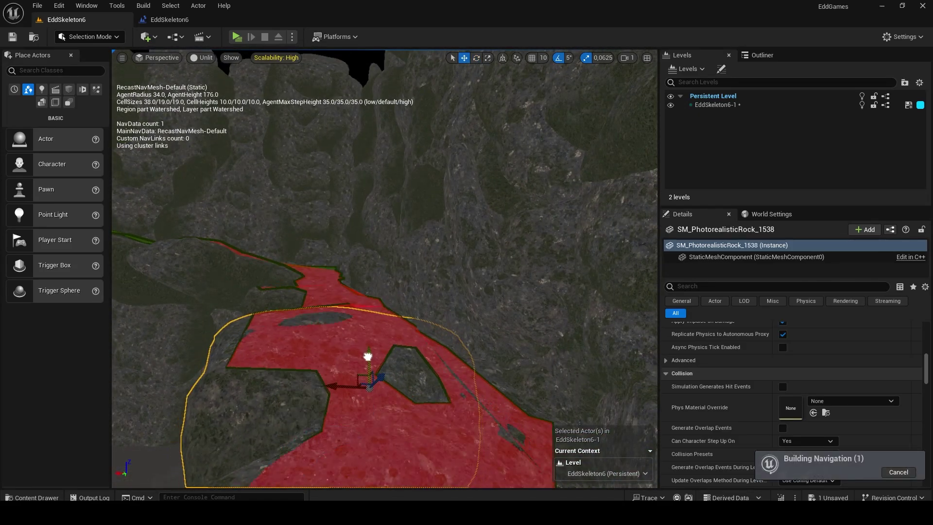
click(477, 58)
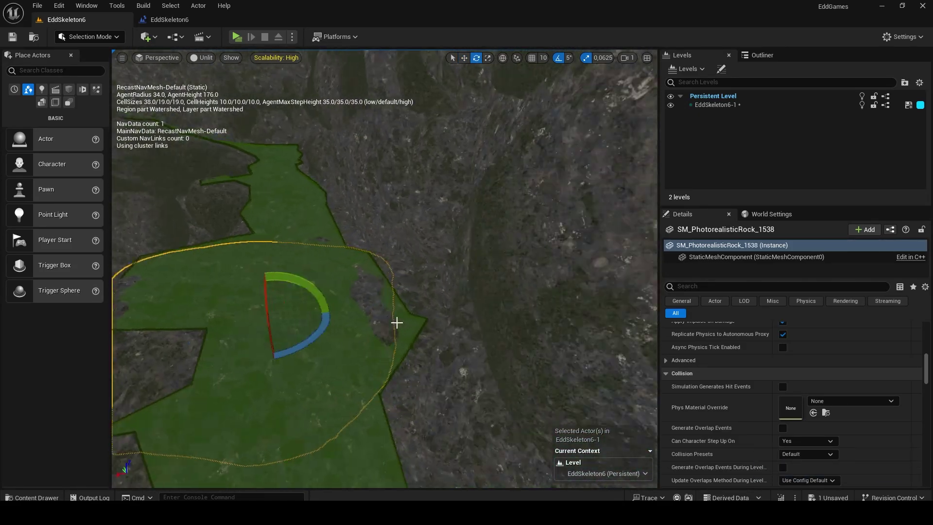
click(396, 320)
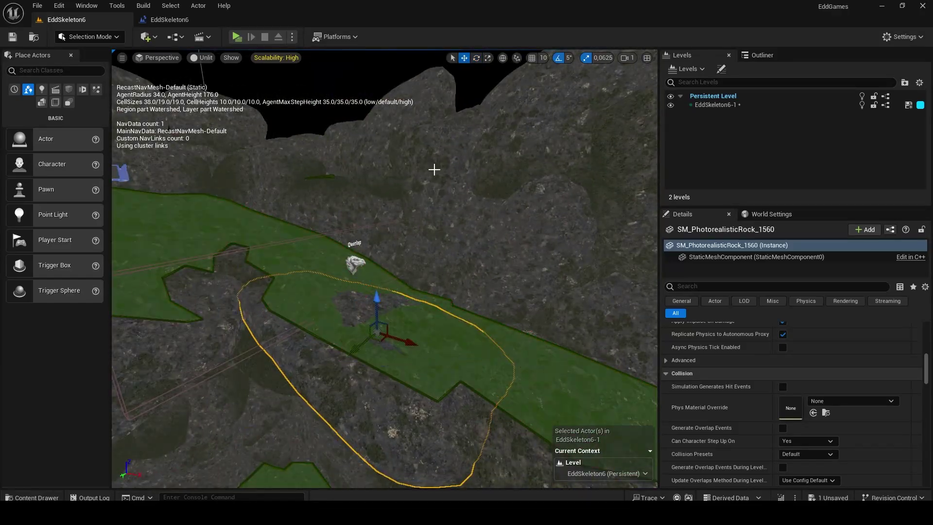
click(476, 58)
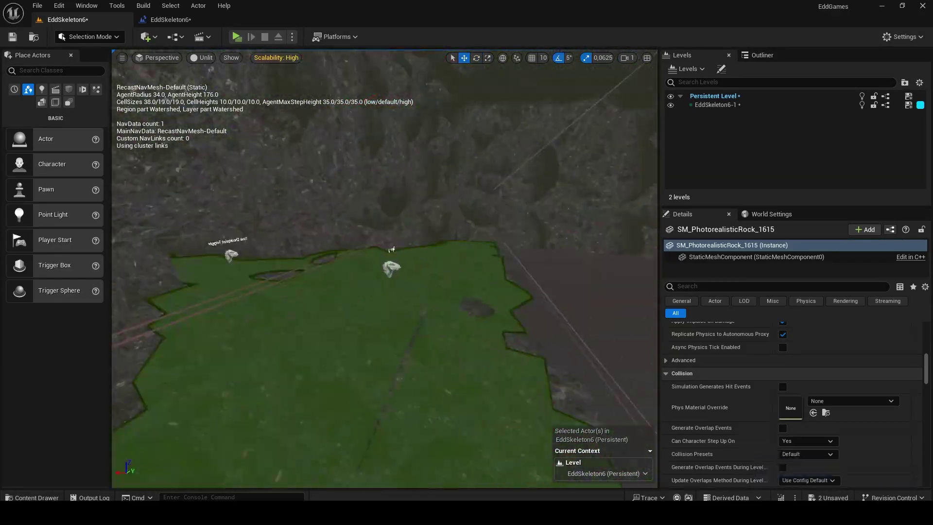
click(385, 327)
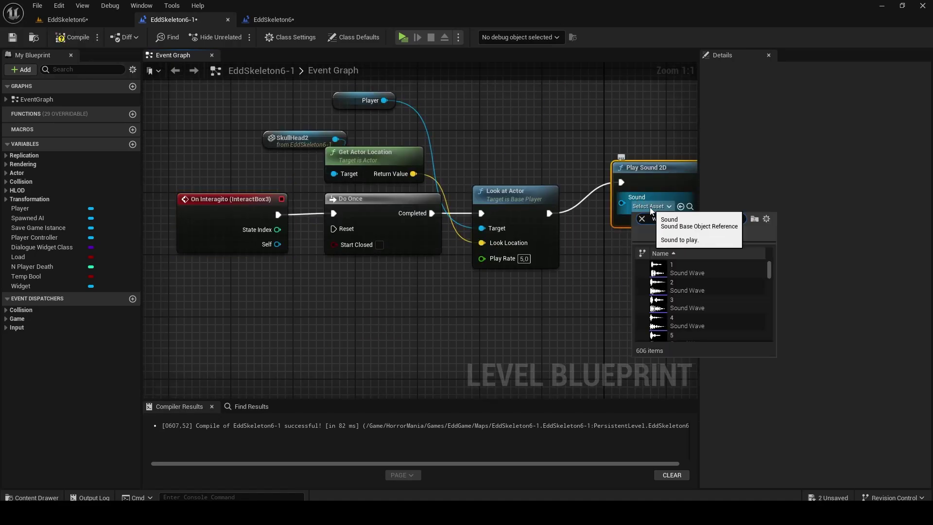
text(wom)
Set the Play Sound 2D sound to womenscream and go back to the EddSkeleton6 level
click(688, 265)
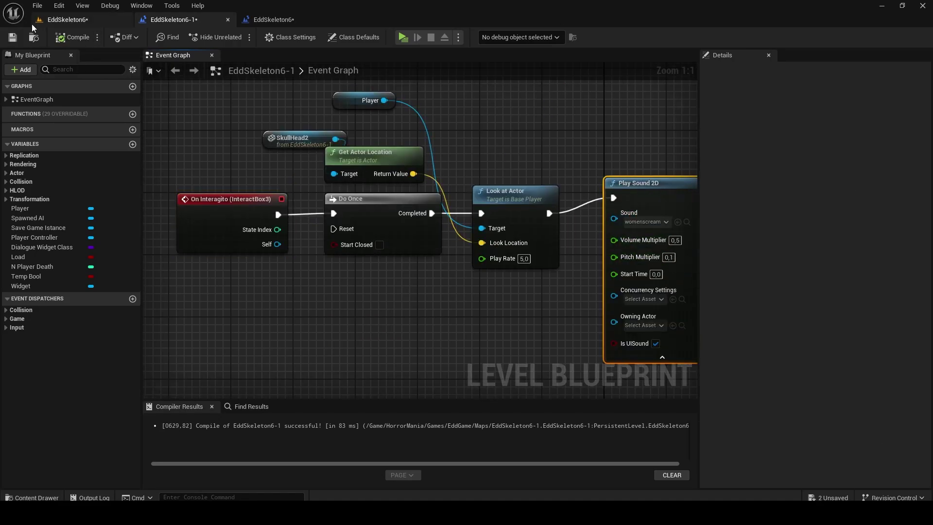
click(48, 21)
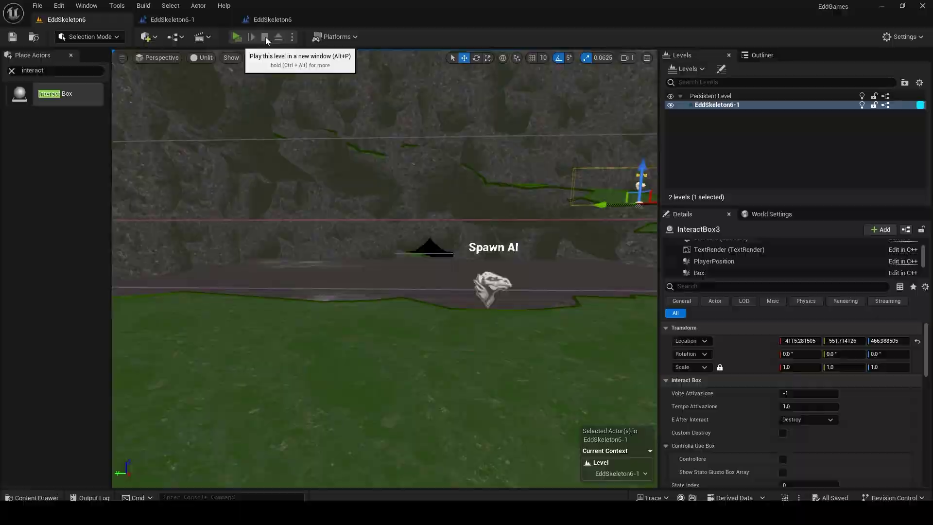
Play-test the level standalone, then frame and select SpawnAITrigger2
click(267, 40)
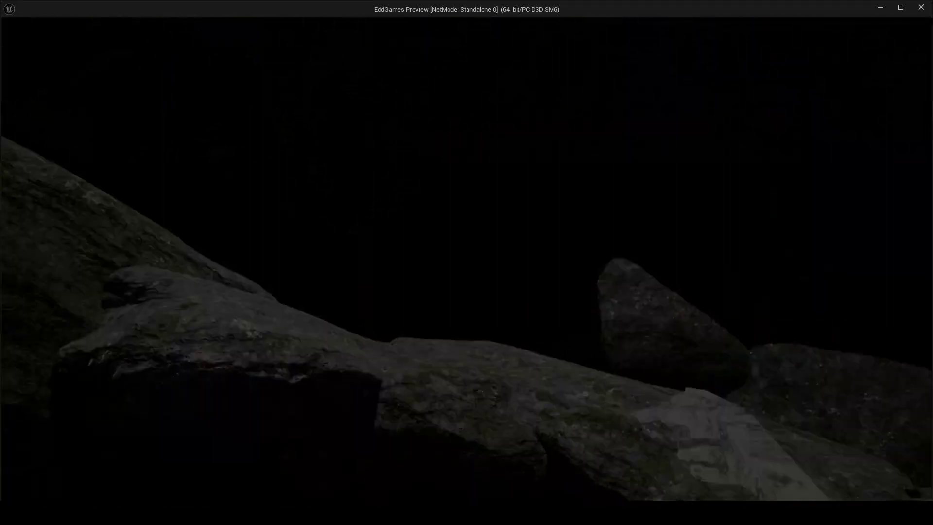
key(Escape)
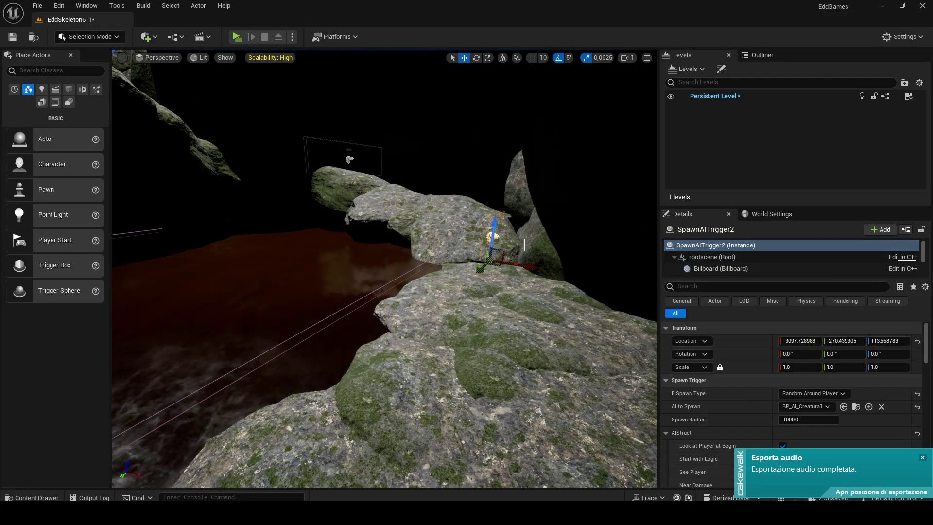
key(f)
click(214, 194)
key(w)
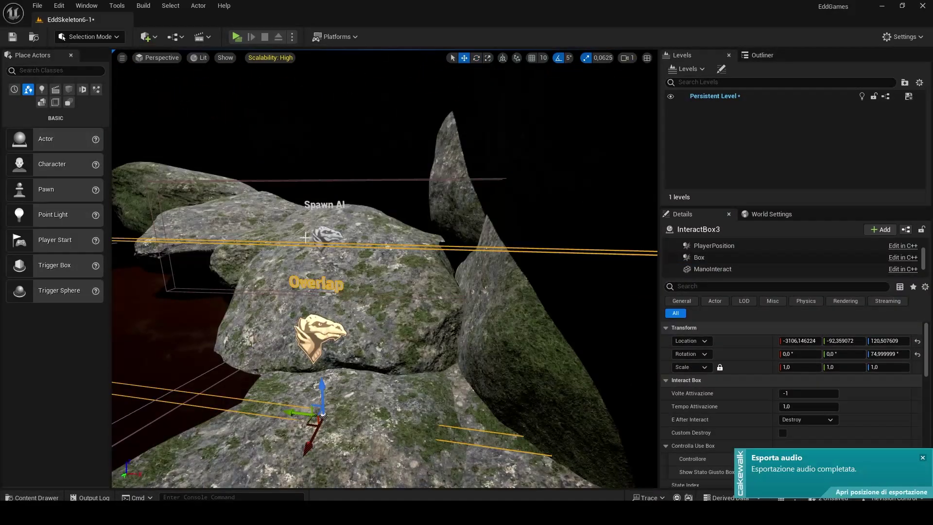
click(321, 219)
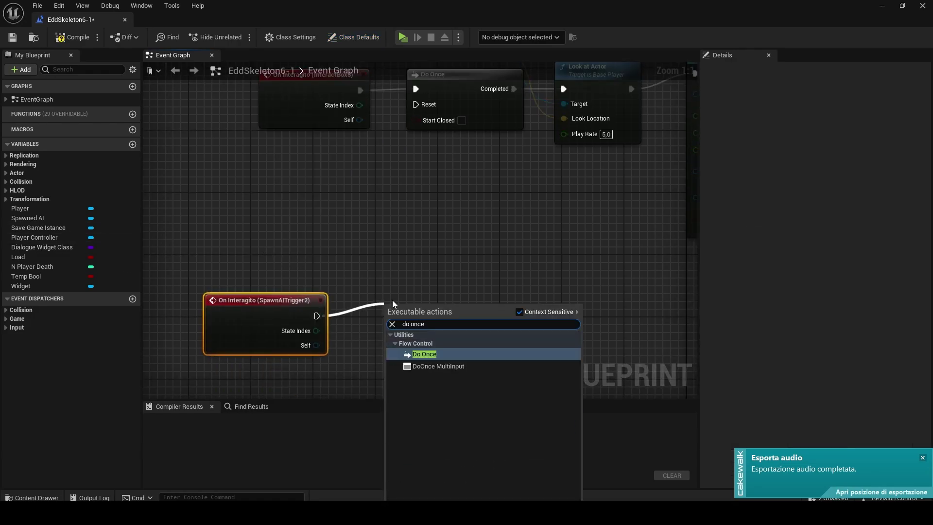
Add a Set Sound node from the Player reference and choose its new sound
drag(464, 272, 477, 279)
click(506, 312)
click(575, 462)
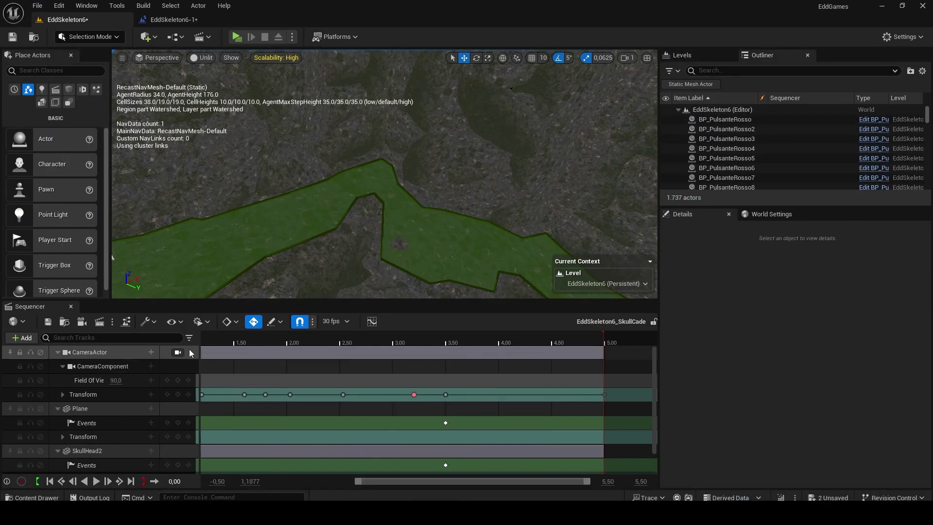
Pilot CameraActor and preview the opening second of the skull cutscene
click(178, 352)
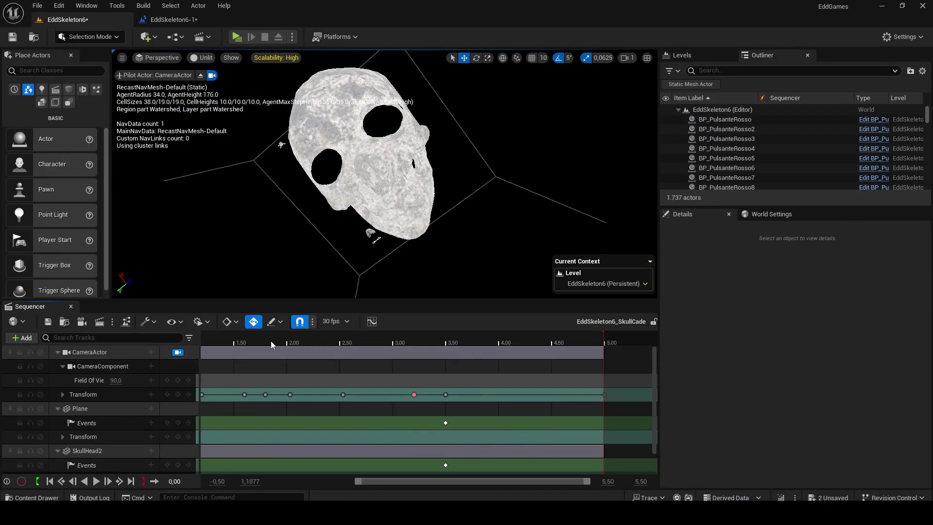
drag(275, 343, 239, 343)
click(240, 394)
scroll(270, 409, down, 1)
drag(272, 466, 284, 466)
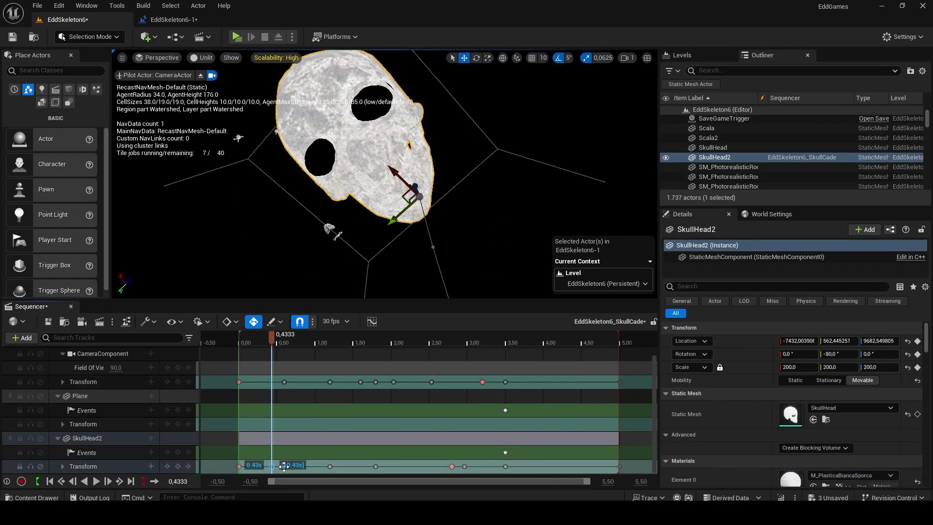
drag(246, 346, 310, 343)
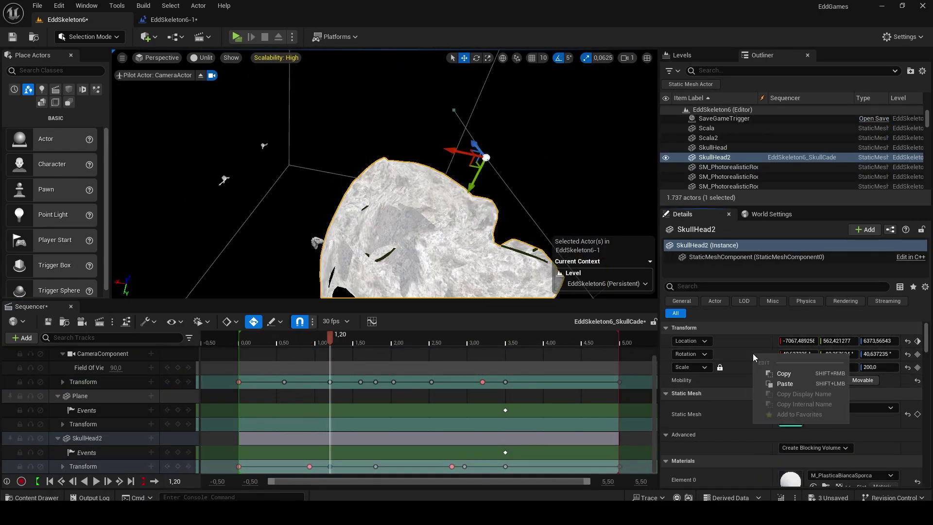
click(299, 343)
scroll(95, 372, up, 1)
click(90, 352)
Lower SkullHead2 at about 2.8 seconds and preview its motion up to 3.27 seconds
click(430, 342)
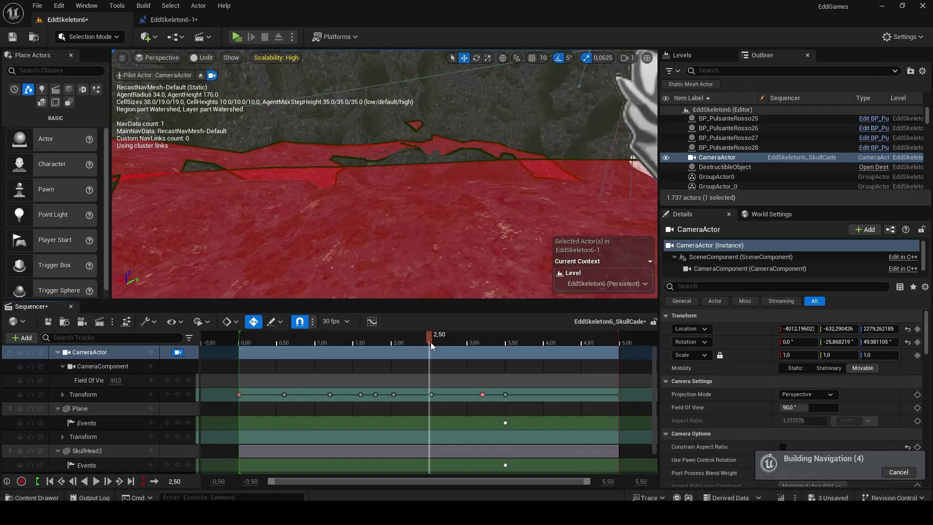
mouse_move(431, 342)
mouse_down()
mouse_move(361, 343)
mouse_move(374, 354)
mouse_move(405, 351)
mouse_up()
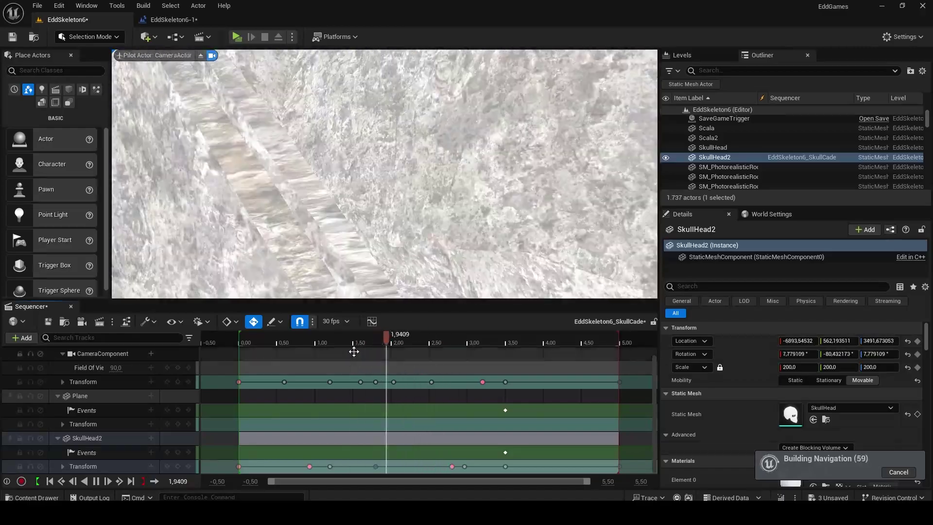
drag(460, 351, 464, 351)
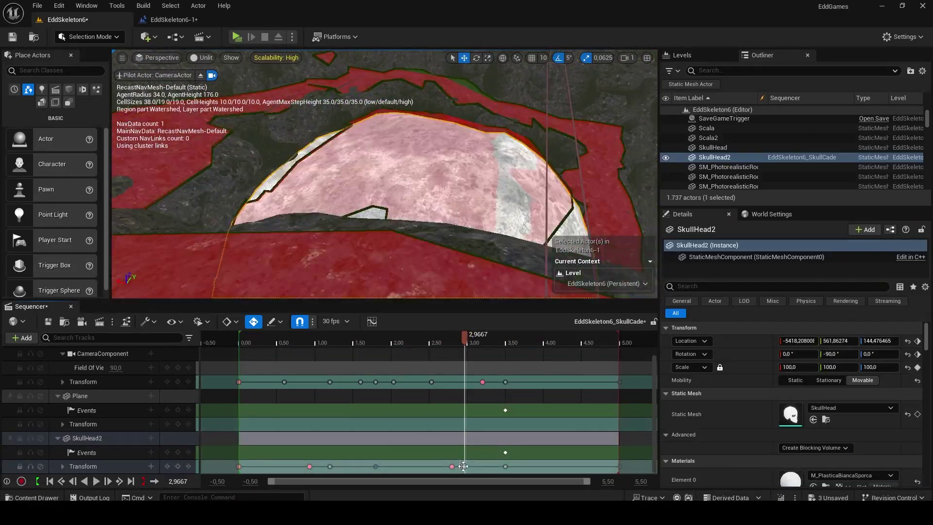
drag(540, 344, 536, 345)
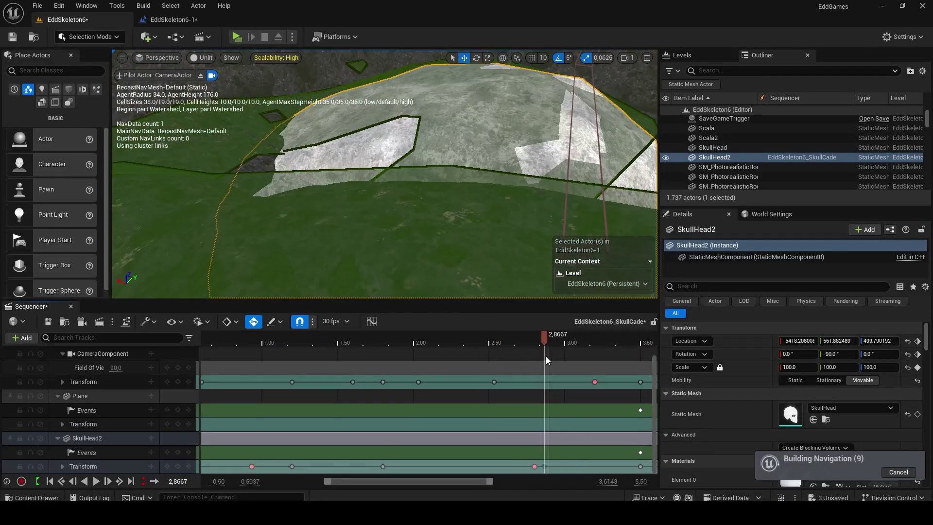
drag(454, 194, 454, 278)
drag(558, 346, 607, 355)
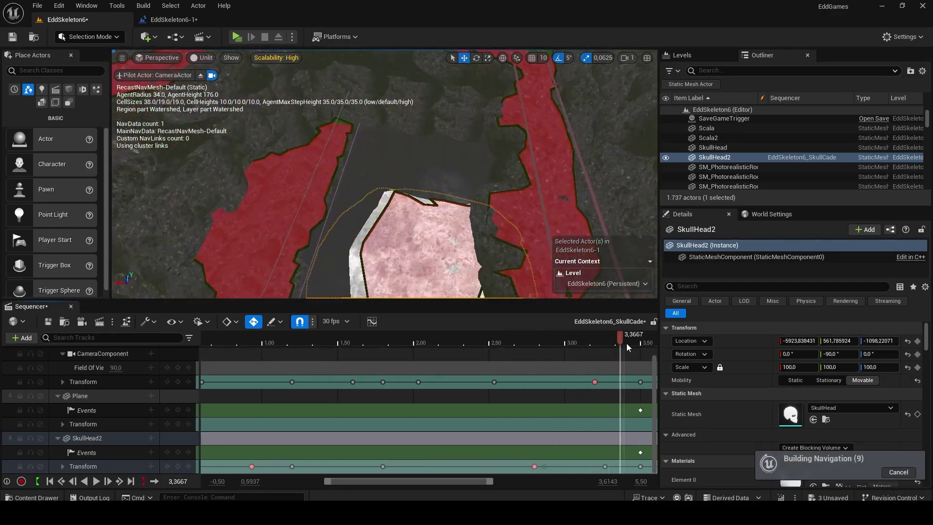
scroll(93, 363, up, 1)
Save, add an Audio track, and place the WaterFoot3 clip at about 3.23 seconds
key(ctrl+s)
click(558, 280)
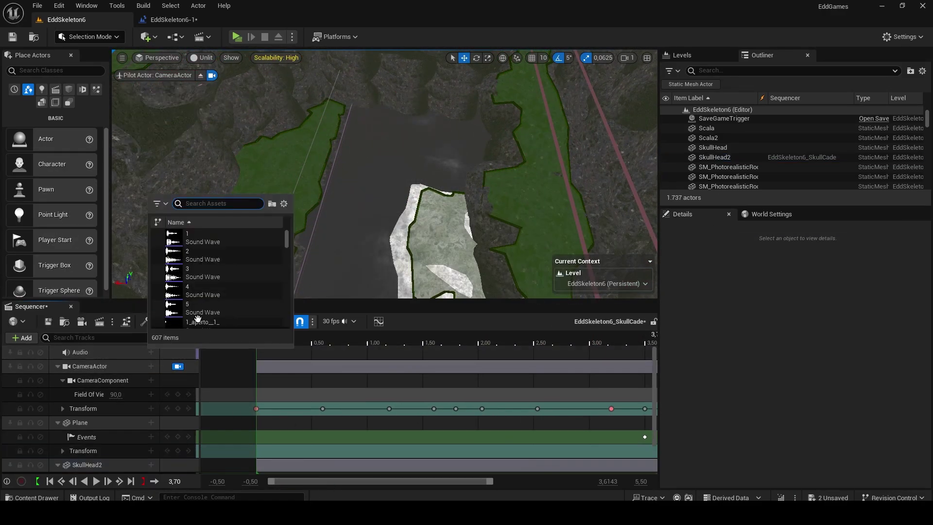
click(309, 337)
click(58, 357)
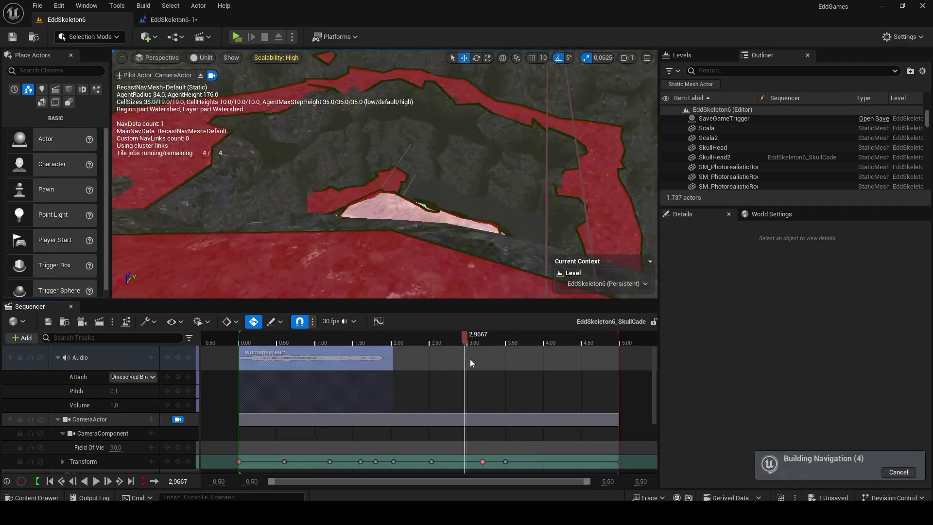
drag(250, 336, 485, 340)
click(151, 357)
text(wat)
click(273, 325)
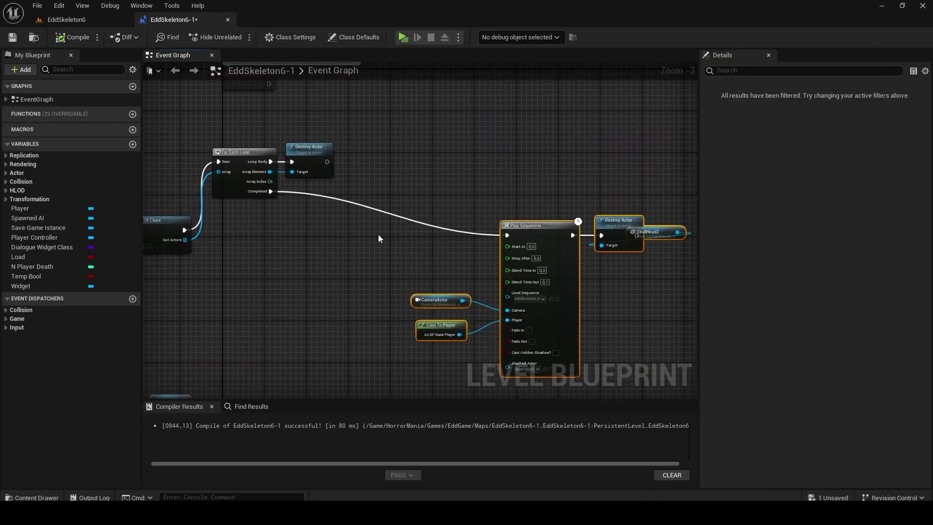
From Get Player Controller, add Client Play Force Feedback with RightStepRun, plus Client Stop Force Feedback
scroll(378, 239, up, 1)
right_click(323, 237)
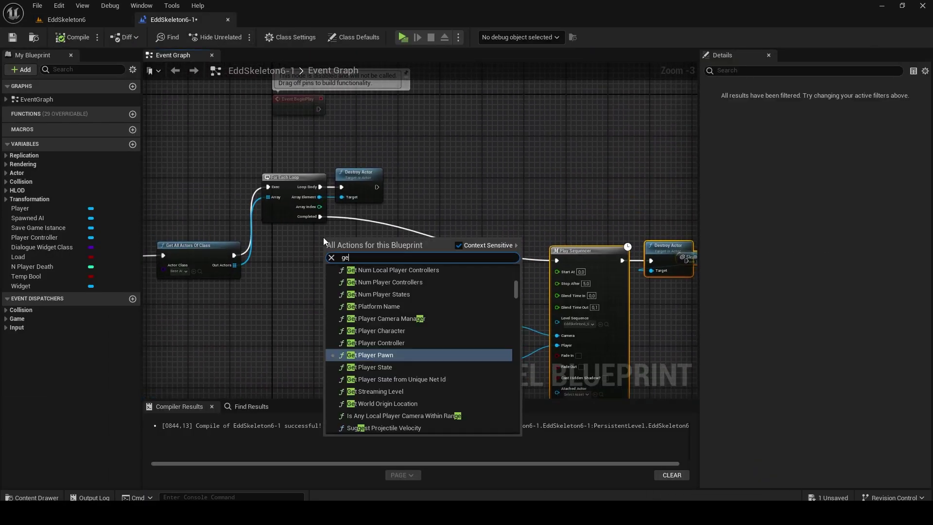
click(369, 355)
scroll(352, 250, up, 1)
drag(410, 242, 395, 288)
click(427, 364)
drag(428, 319, 489, 245)
drag(464, 236, 348, 207)
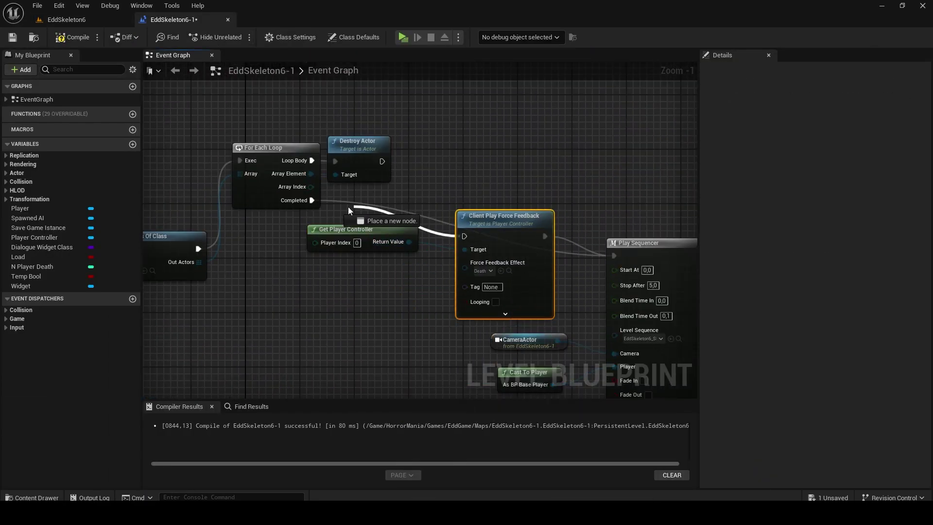
click(530, 387)
drag(576, 230, 640, 263)
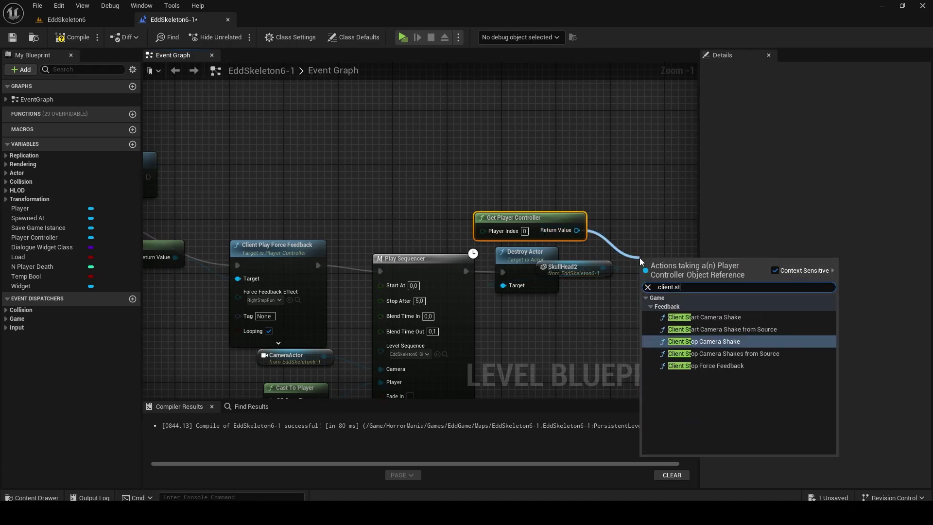
click(708, 342)
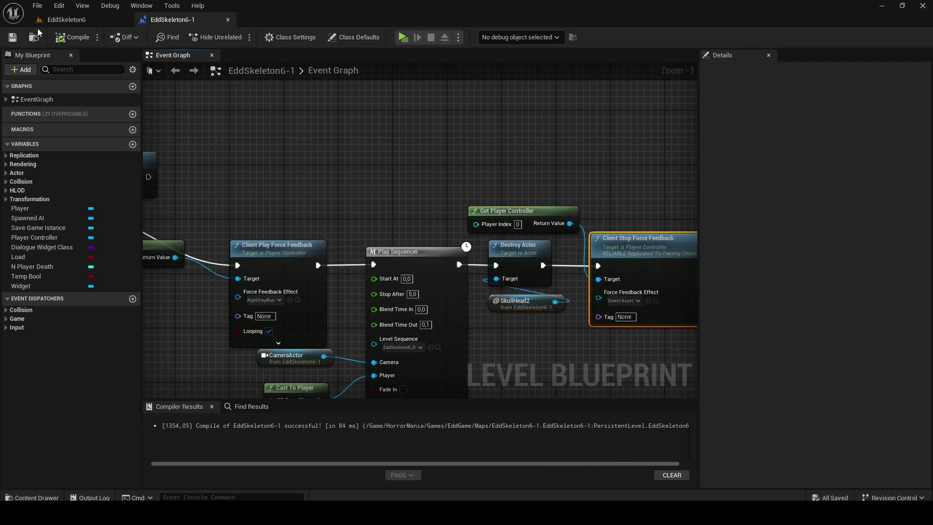
Move the TargetPoint to a new spot in the cave and add its reference in the Level Blueprint
click(64, 19)
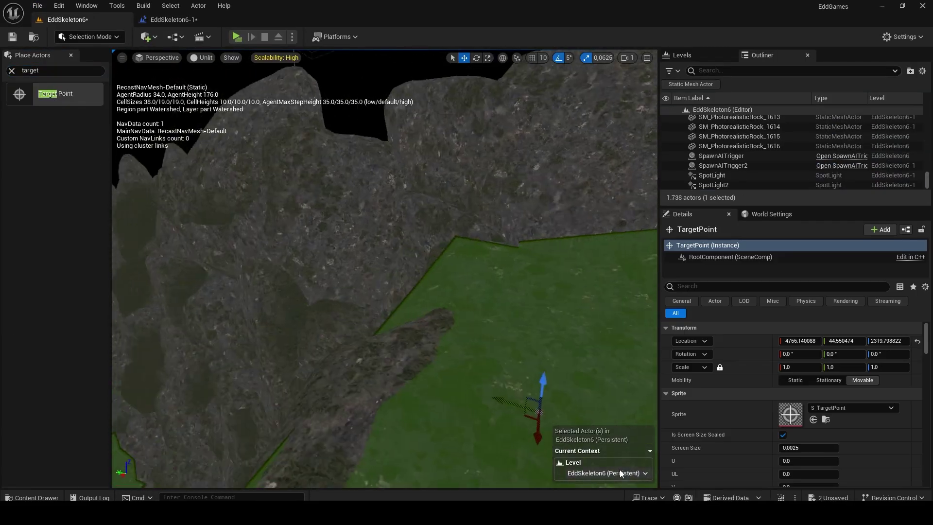
shift+drag(538, 412, 403, 232)
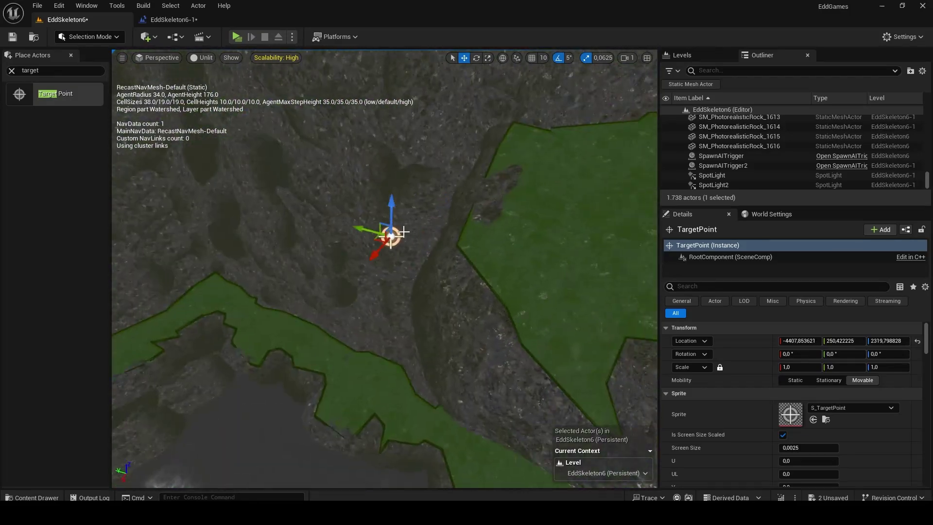
click(170, 20)
right_click(532, 129)
click(558, 150)
drag(568, 189, 653, 209)
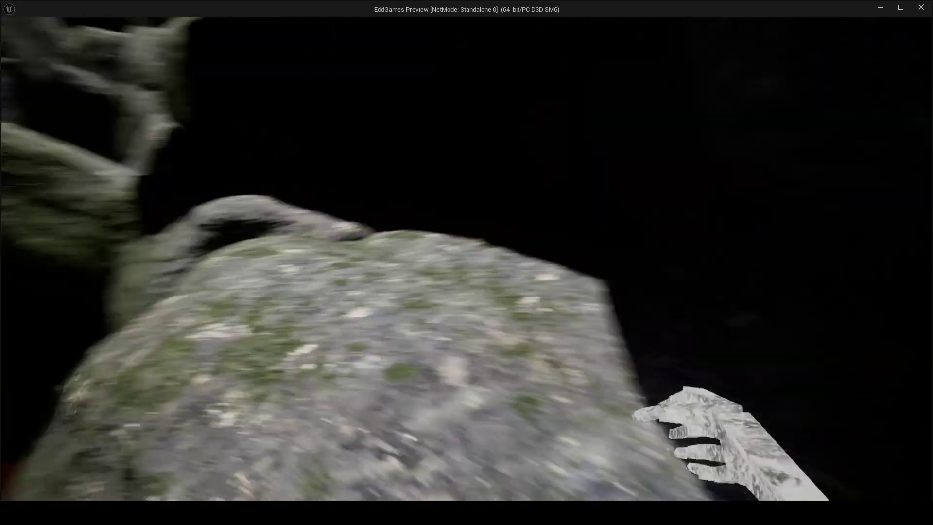